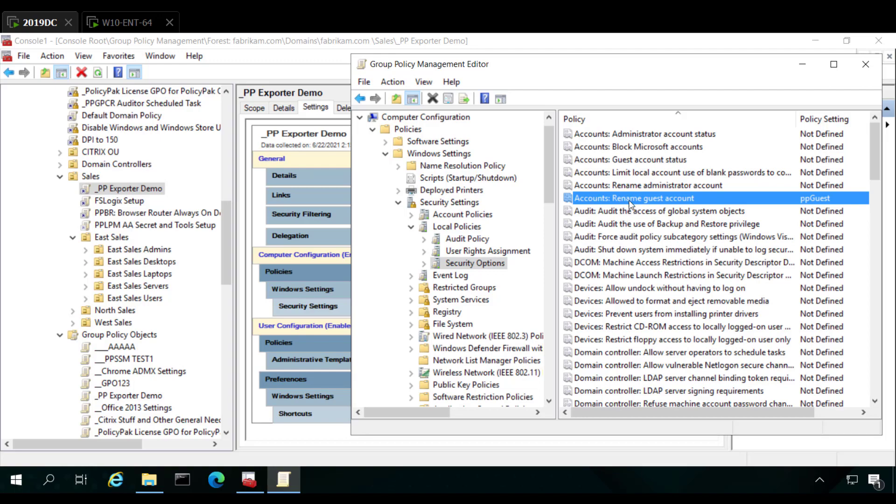
{"action": "left_click_drag", "start_coordinate": [546, 176], "coordinate": [544, 316]}
{"action": "left_click", "coordinate": [452, 361]}
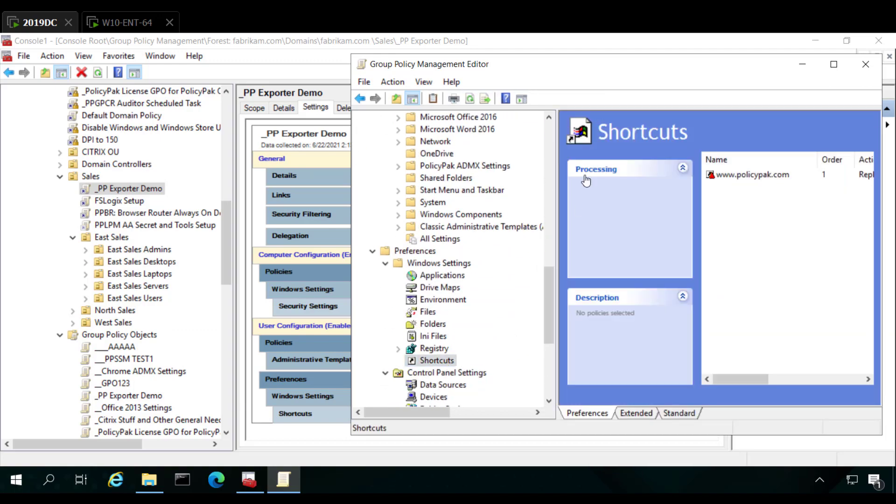
{"action": "left_click", "coordinate": [749, 179]}
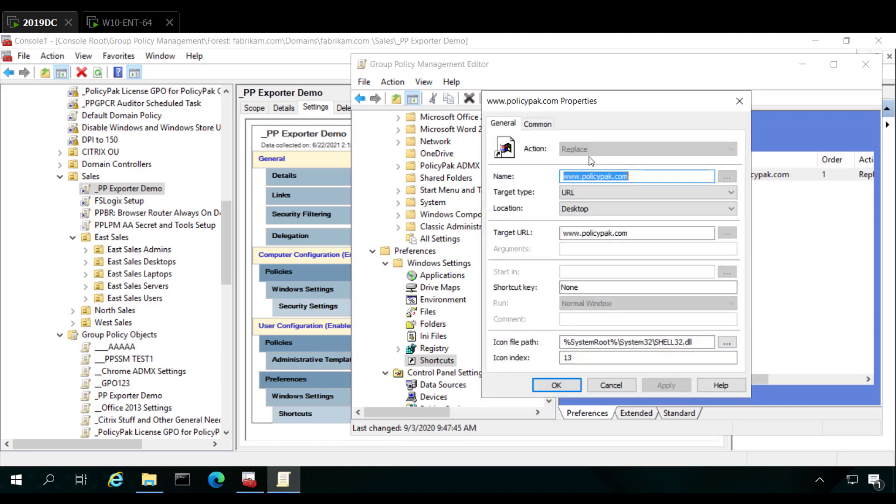
{"action": "key", "text": "Escape"}
Review the list of allowed items in the user policy "Show only specified Control Panel items" without changing it
{"action": "left_click_drag", "start_coordinate": [555, 298], "coordinate": [545, 260]}
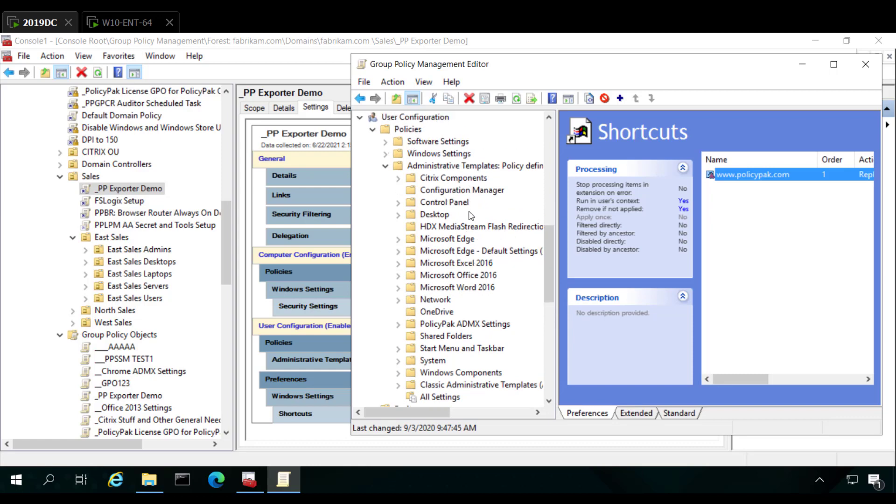
{"action": "left_click", "coordinate": [452, 205]}
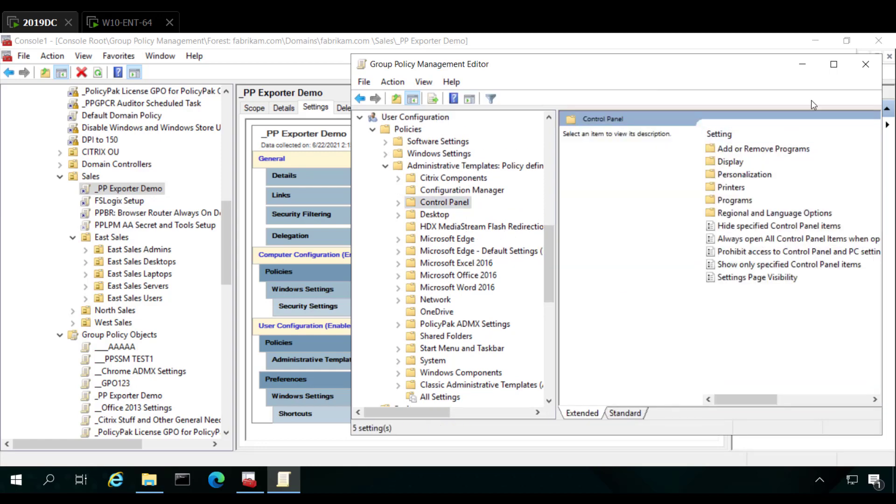
{"action": "left_click", "coordinate": [833, 64]}
{"action": "double_click", "coordinate": [418, 239]}
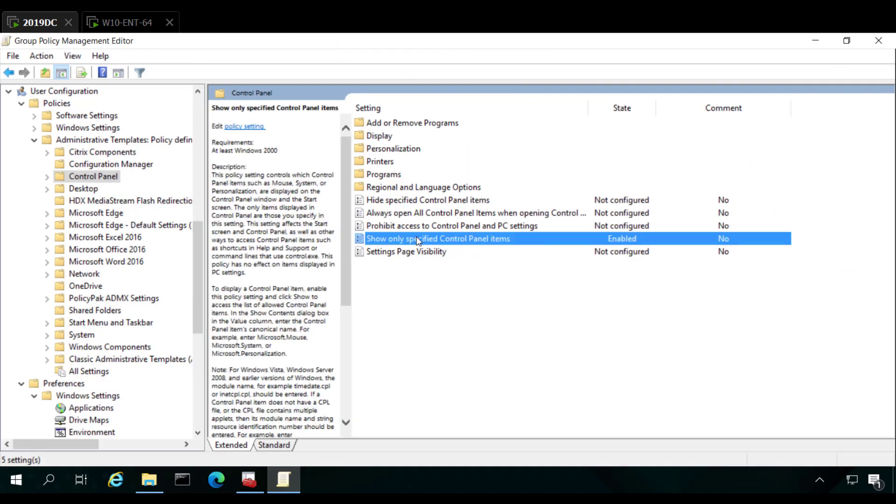
{"action": "left_click_drag", "start_coordinate": [294, 76], "coordinate": [445, 90]}
{"action": "left_click", "coordinate": [360, 268]}
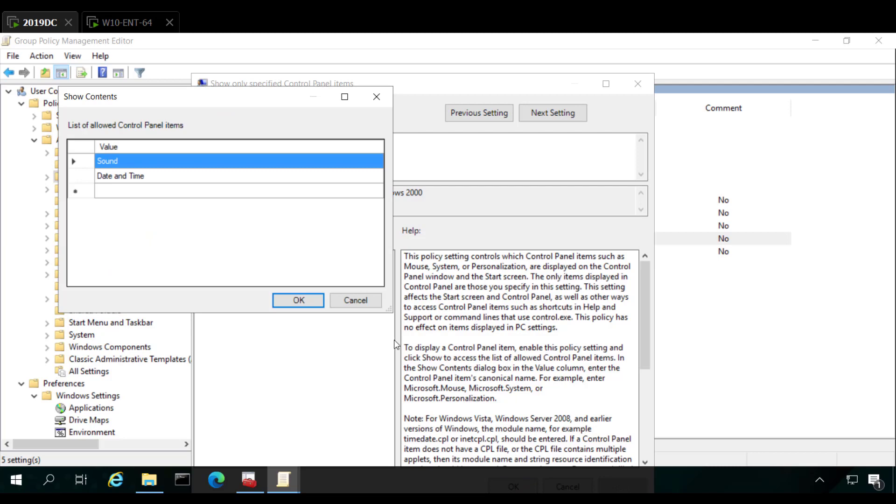
{"action": "left_click", "coordinate": [355, 299]}
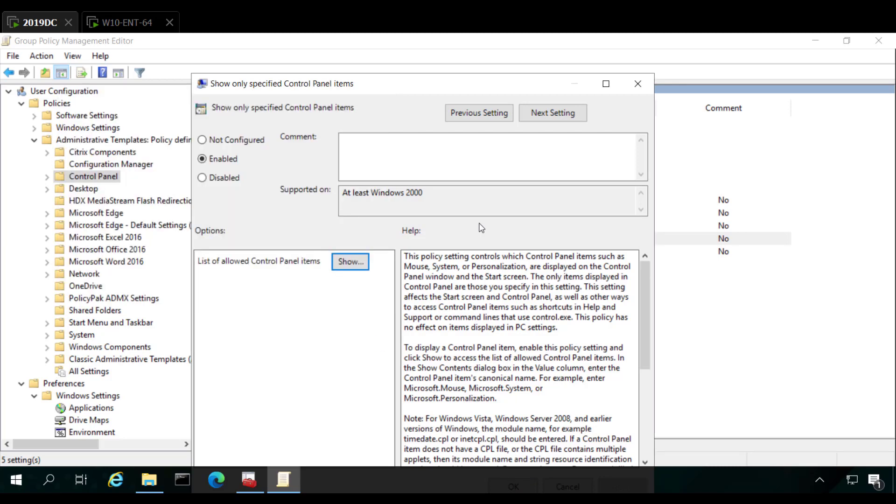
{"action": "left_click", "coordinate": [638, 83]}
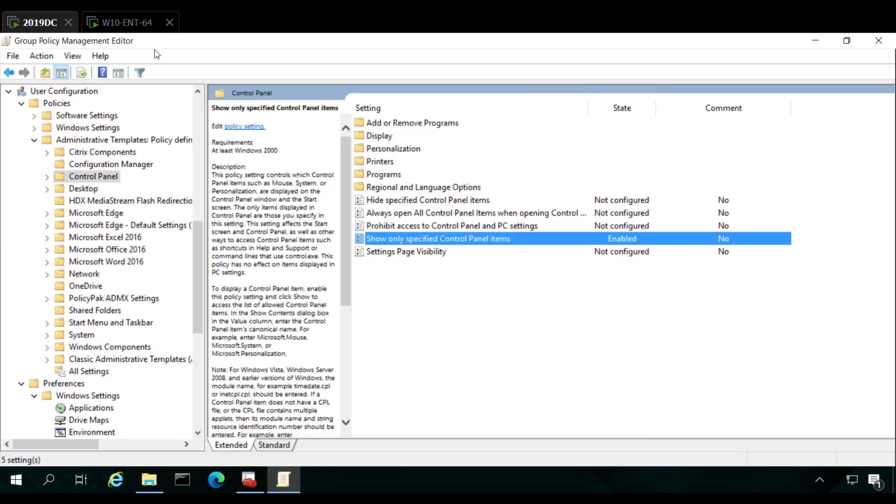
{"action": "left_click", "coordinate": [124, 23]}
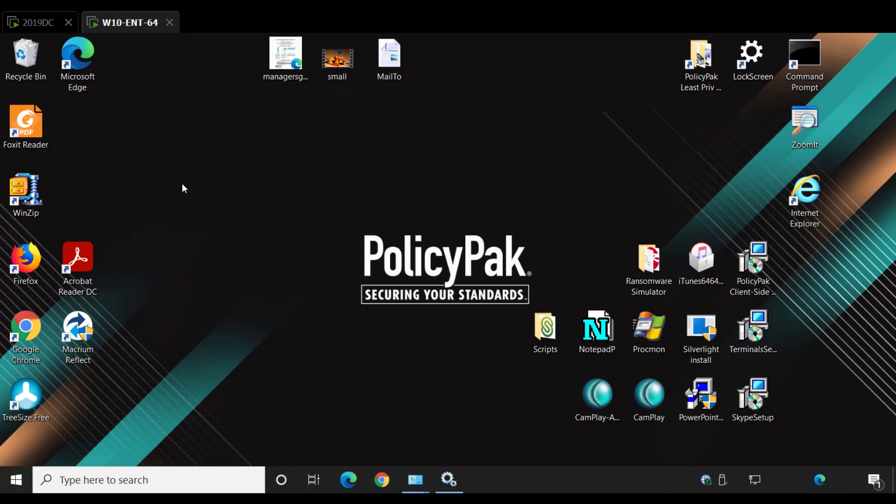
{"action": "double_click", "coordinate": [802, 65]}
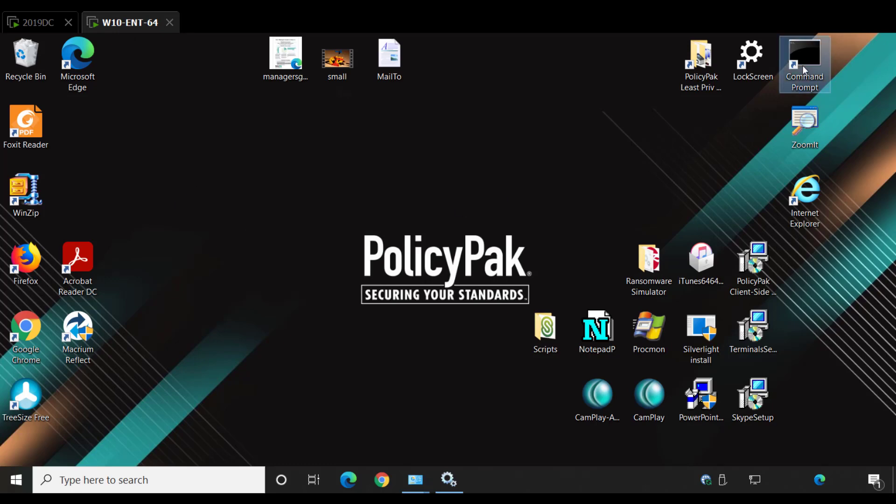
{"action": "type", "text": "gpupdate"}
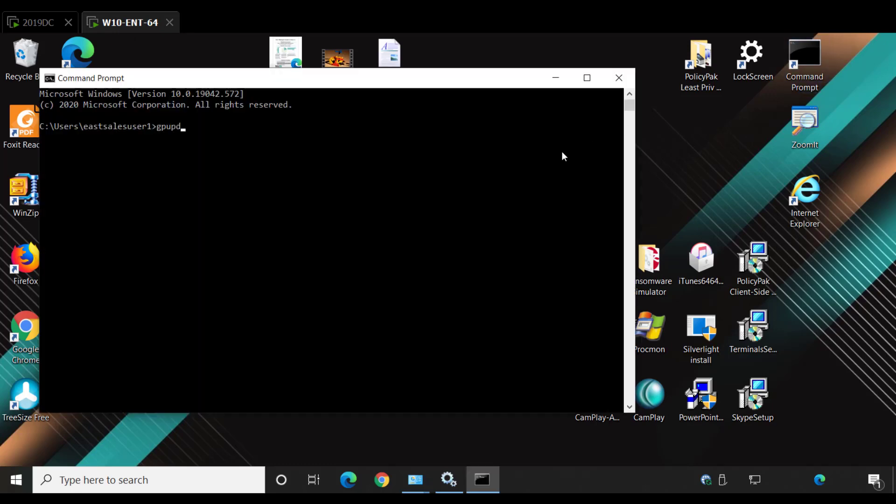
{"action": "key", "text": "Return"}
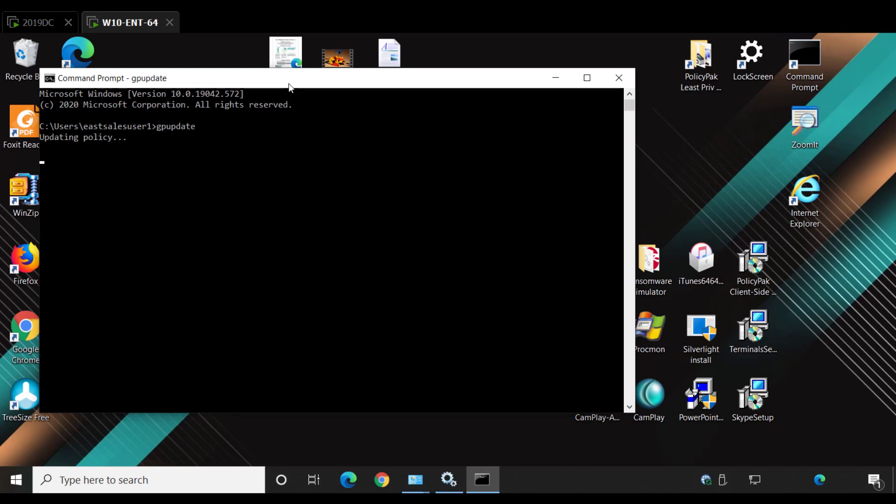
{"action": "left_click_drag", "start_coordinate": [288, 84], "coordinate": [505, 68]}
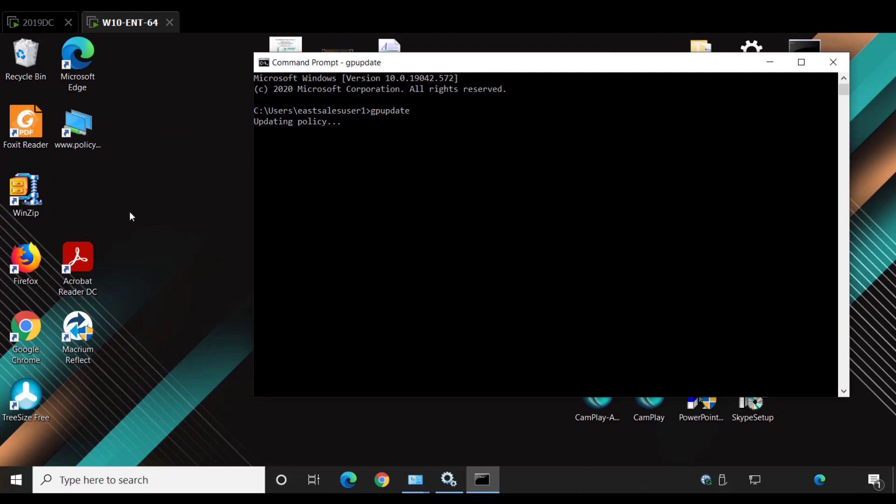
{"action": "left_click", "coordinate": [87, 135]}
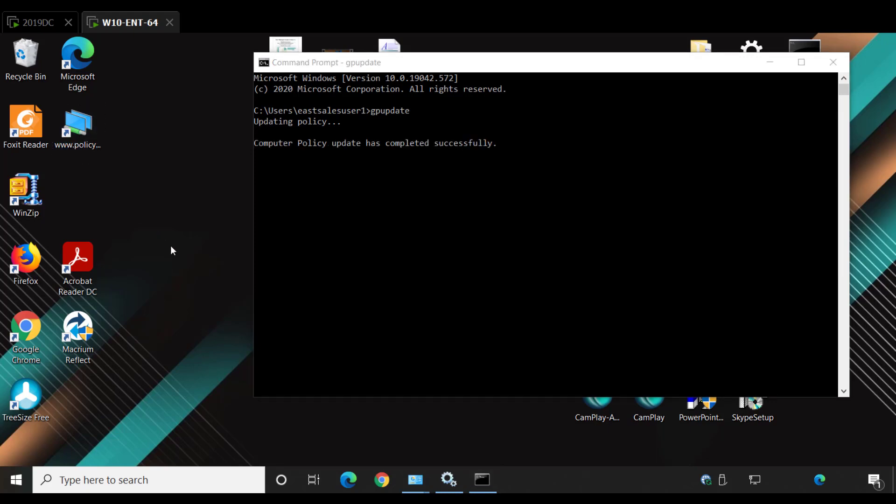
Open Control Panel, view its items as large icons to check which ones are available, and close it
{"action": "key", "text": "super"}
{"action": "type", "text": "c"}
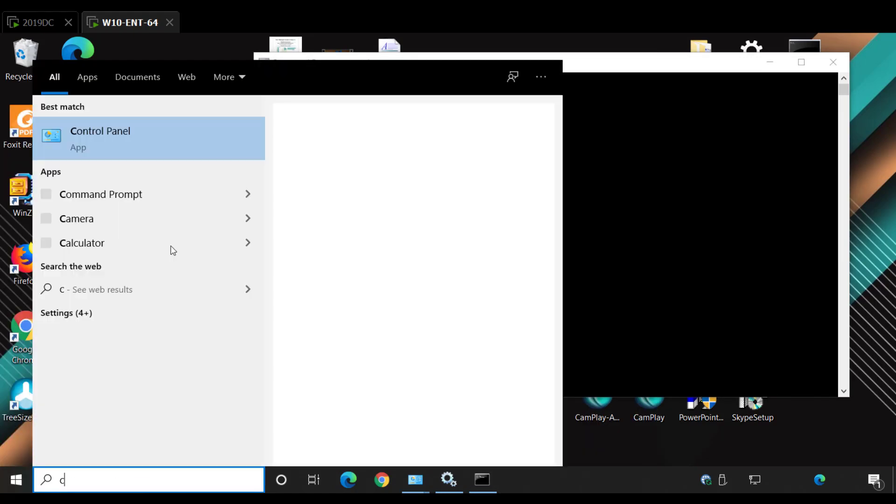
{"action": "key", "text": "Escape"}
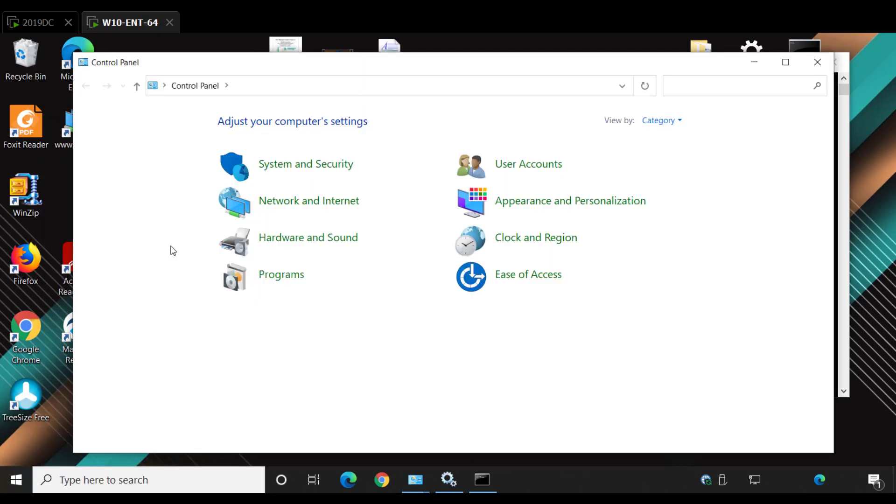
{"action": "left_click", "coordinate": [668, 120]}
{"action": "left_click", "coordinate": [666, 152]}
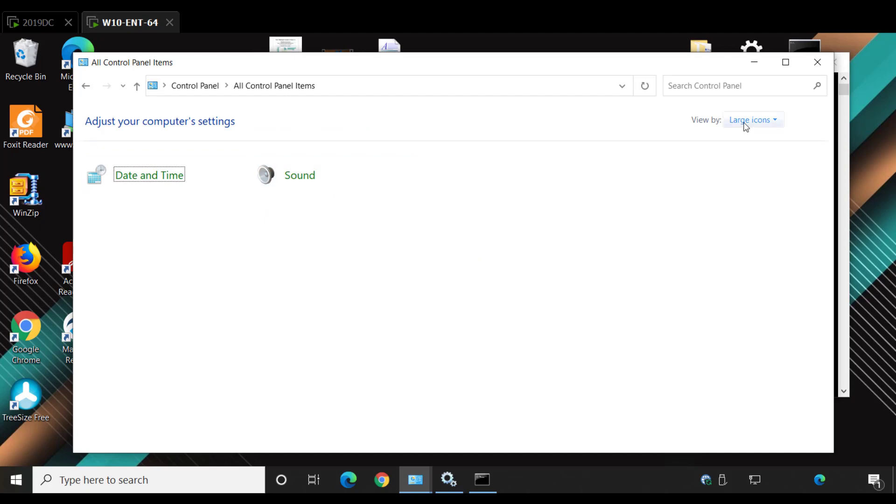
{"action": "left_click", "coordinate": [823, 63]}
Start a second Command Prompt as administrator and launch the Local Group Policy Editor with gpedit.msc
{"action": "right_click", "coordinate": [482, 481]}
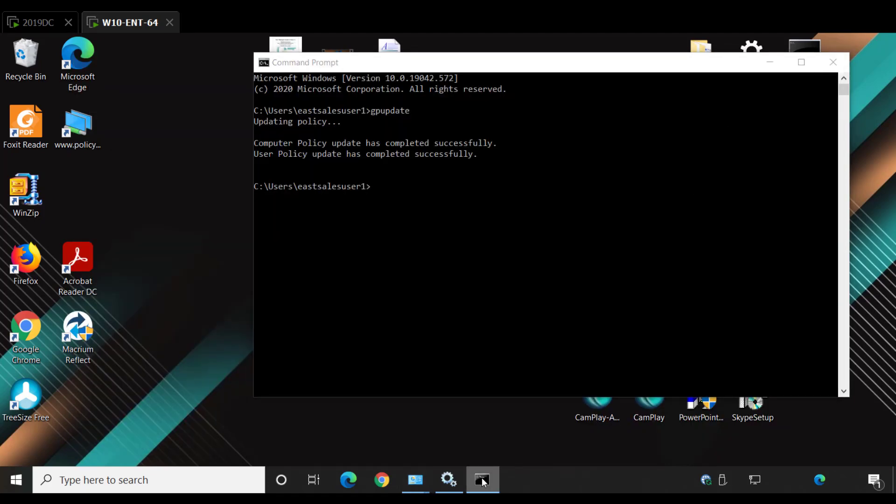
{"action": "right_click", "coordinate": [494, 405]}
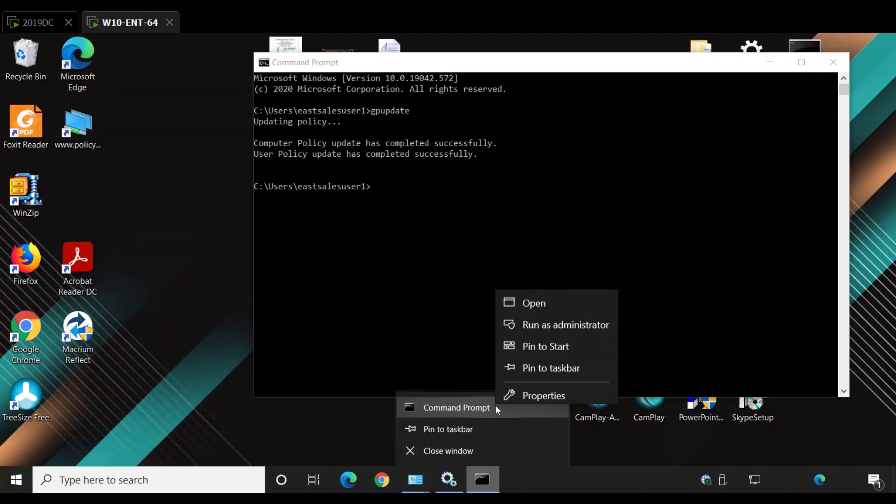
{"action": "left_click", "coordinate": [550, 319]}
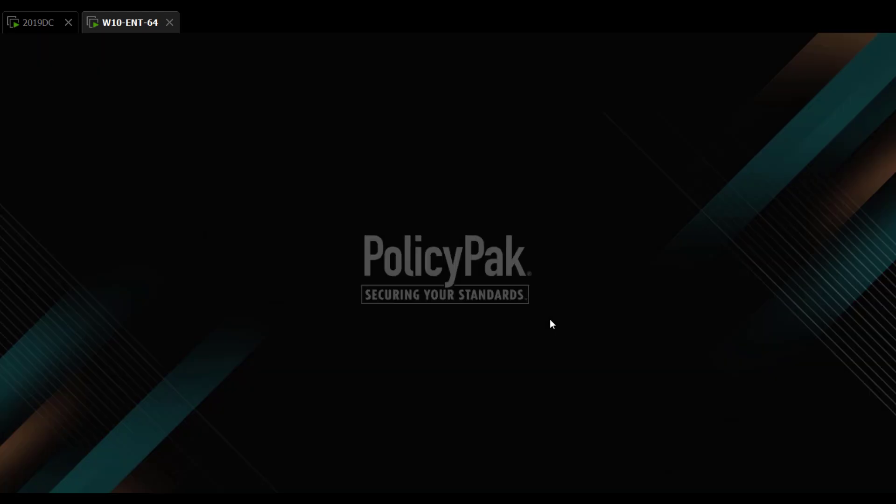
{"action": "type", "text": "a"}
{"action": "key", "text": "Tab"}
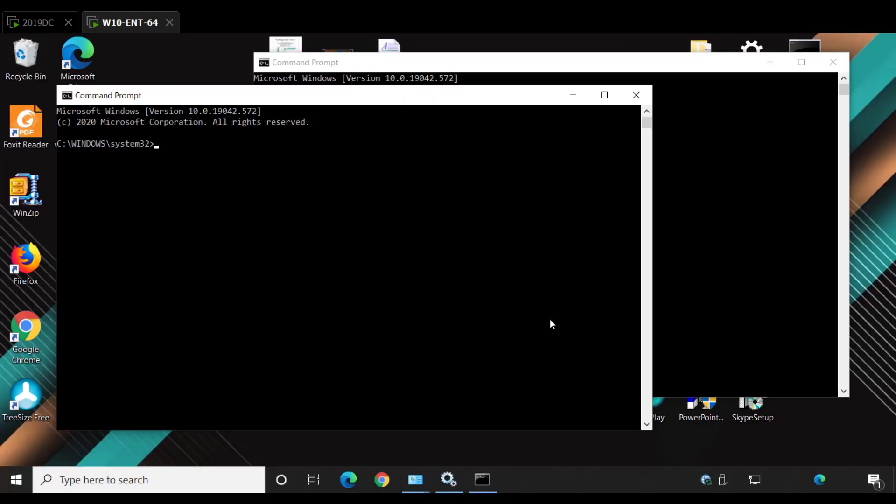
{"action": "type", "text": "gpedit.msc"}
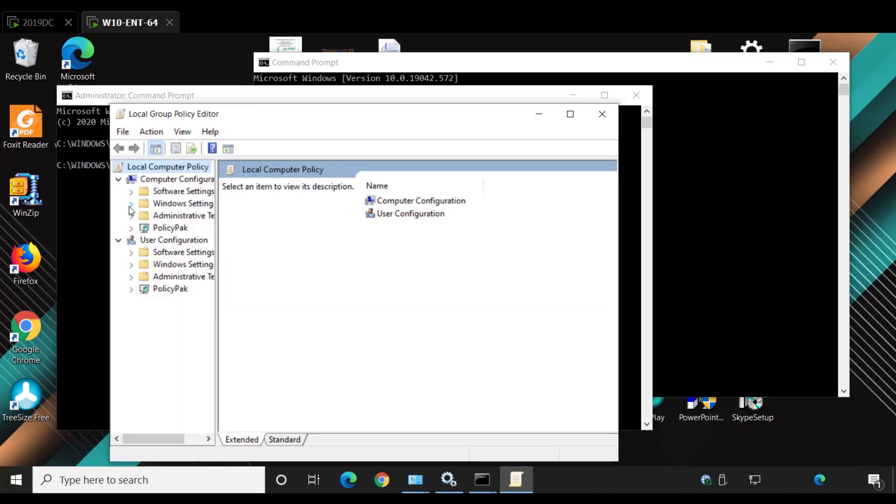
Check "Accounts: Rename guest account" in the computer's local Security Options, and close the editor and both Command Prompt windows
{"action": "left_click", "coordinate": [130, 205]}
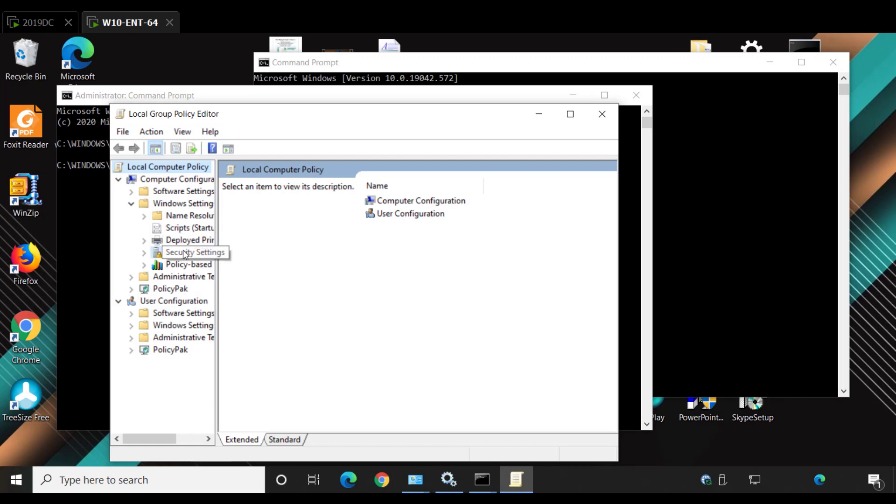
{"action": "double_click", "coordinate": [181, 252]}
{"action": "double_click", "coordinate": [267, 202]}
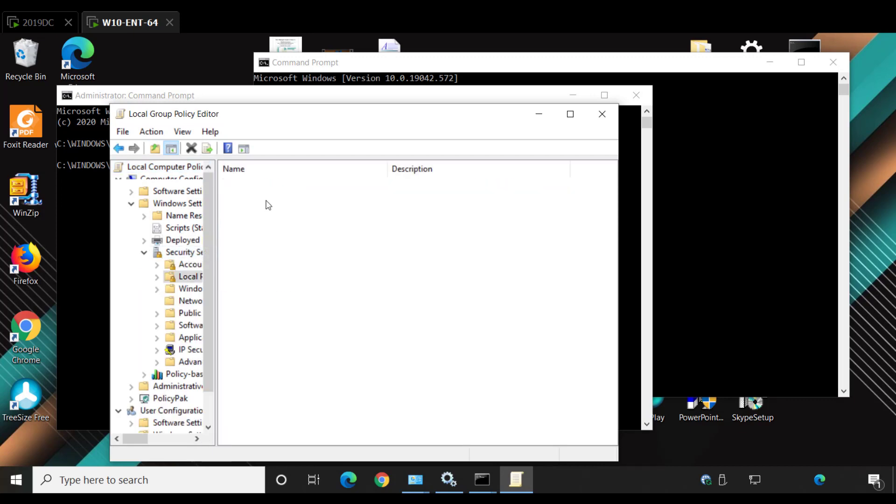
{"action": "double_click", "coordinate": [274, 210]}
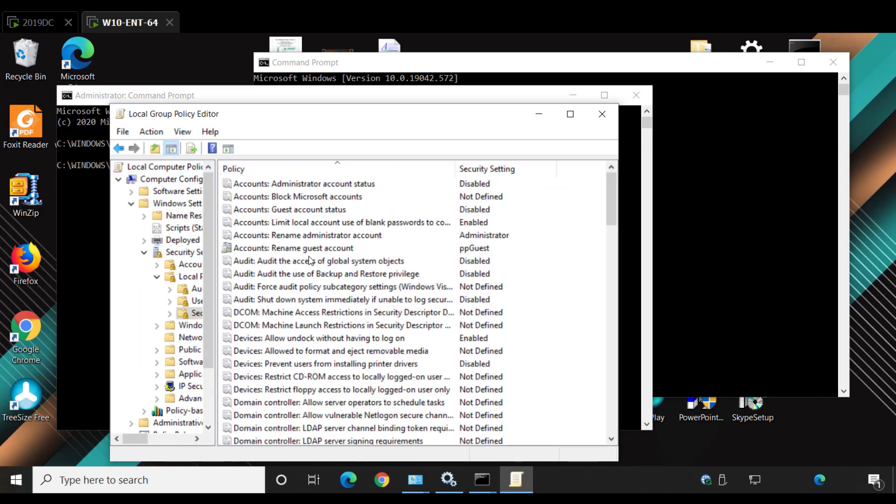
{"action": "left_click", "coordinate": [345, 251]}
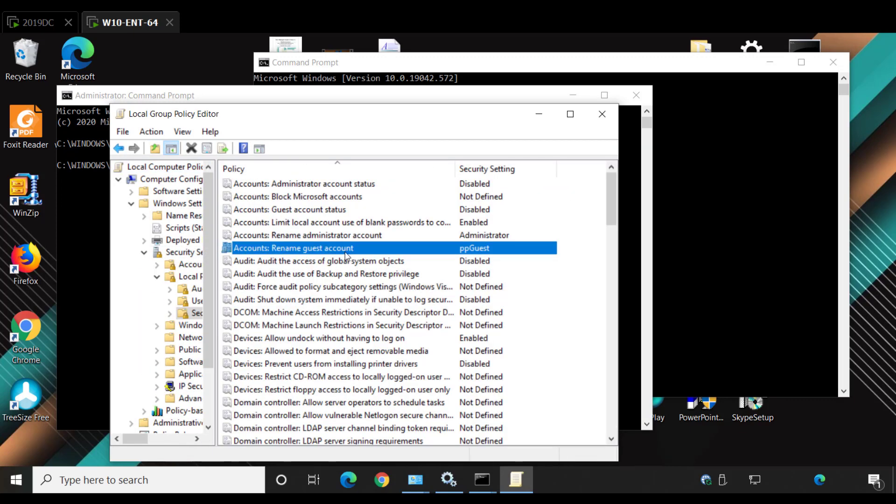
{"action": "left_click", "coordinate": [602, 114]}
{"action": "left_click", "coordinate": [635, 95]}
{"action": "left_click", "coordinate": [833, 62]}
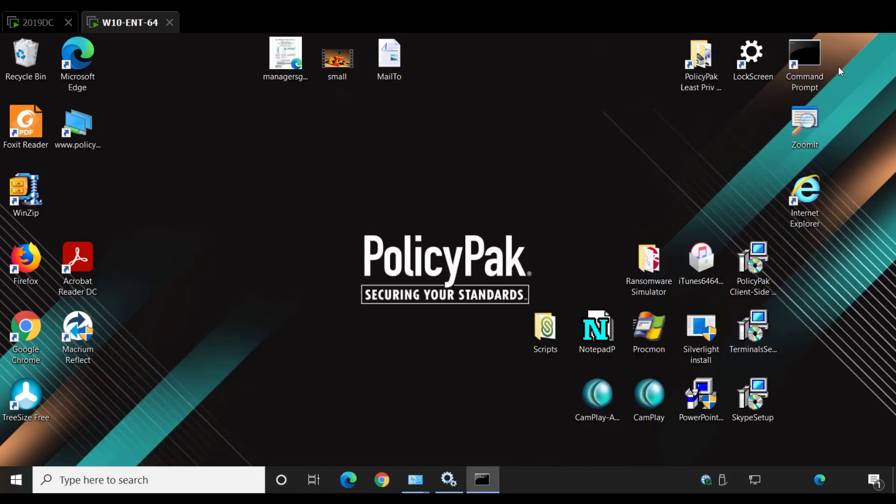
Return to the 2019DC machine and collapse Administrative Templates and Preferences under User Configuration
{"action": "left_click", "coordinate": [38, 23]}
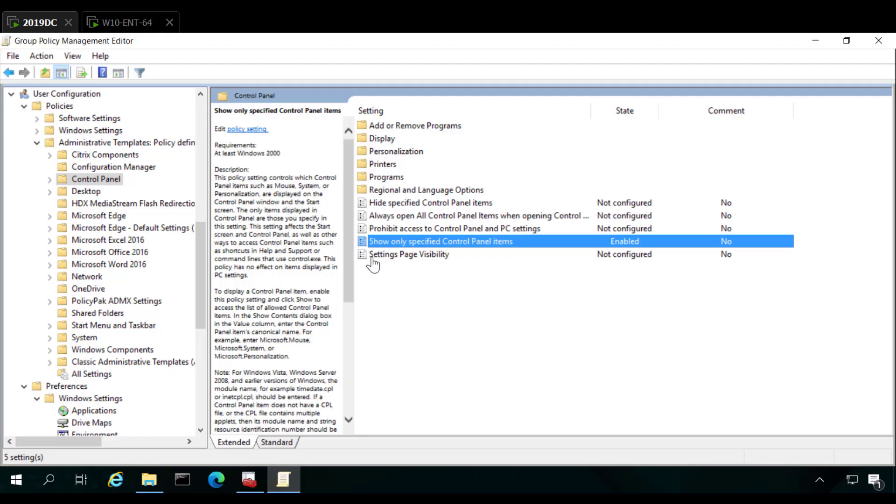
{"action": "left_click", "coordinate": [37, 144]}
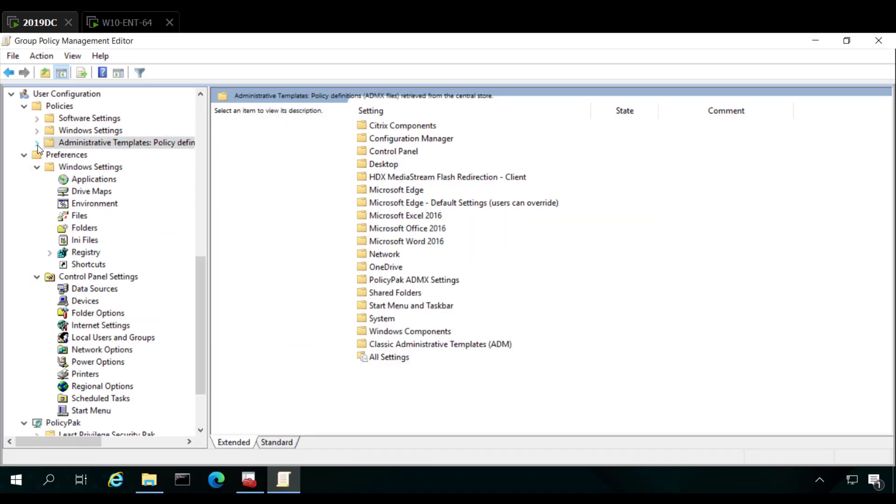
{"action": "left_click", "coordinate": [23, 155]}
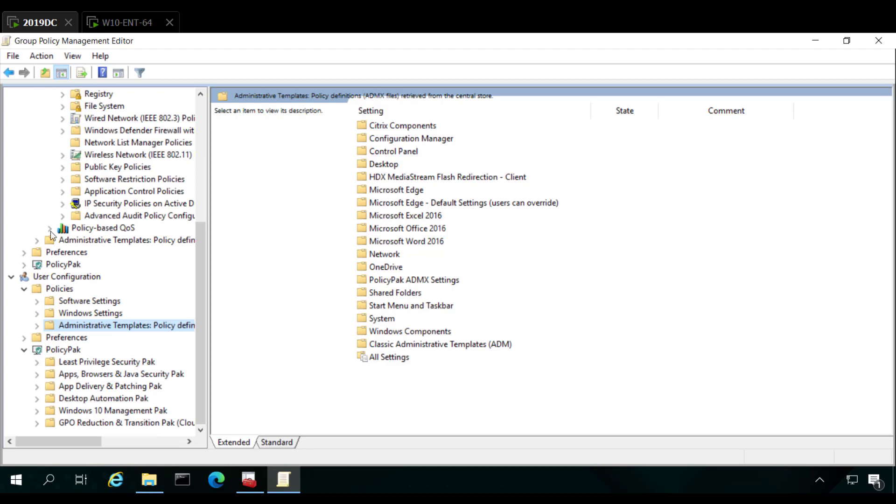
Open GPO Export Manager in the GPO Reduction & Transition Pak of the computer-side PolicyPak node
{"action": "left_click", "coordinate": [23, 265]}
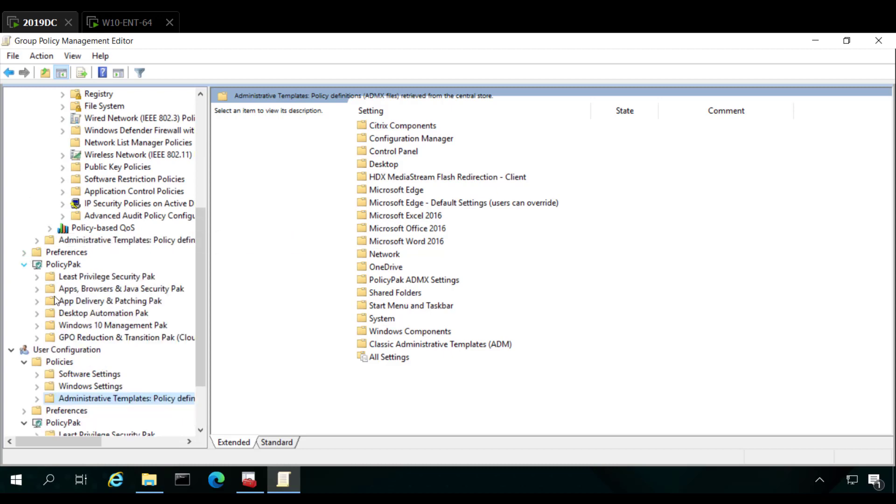
{"action": "left_click", "coordinate": [83, 339]}
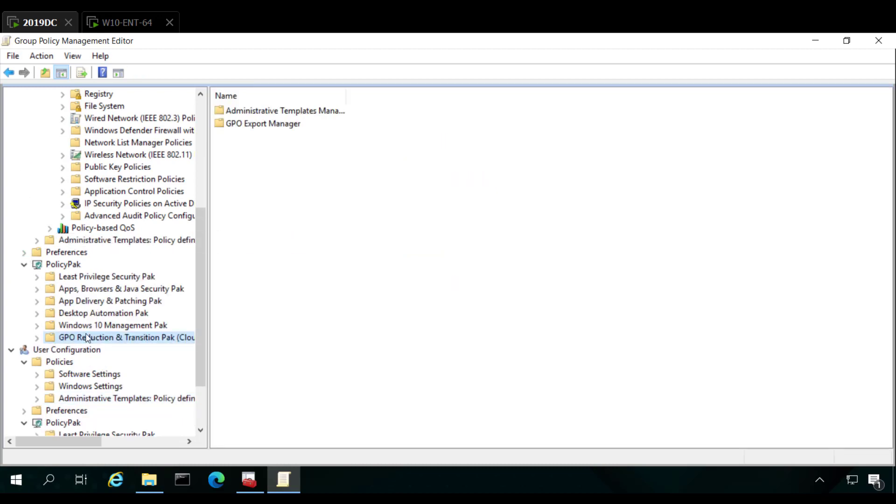
{"action": "left_click", "coordinate": [36, 338]}
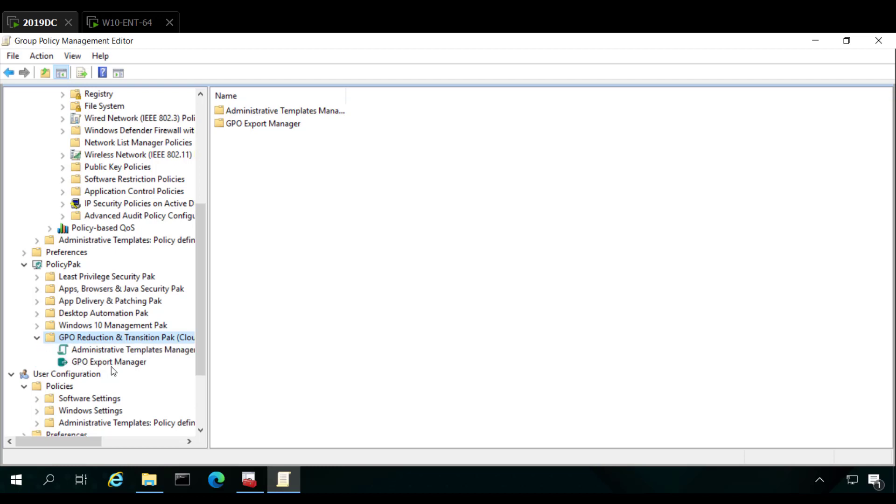
{"action": "left_click", "coordinate": [112, 363]}
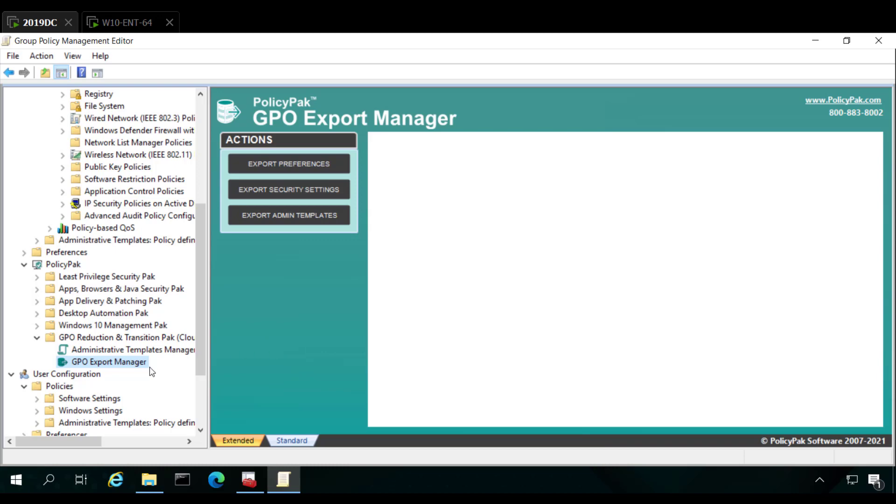
{"action": "scroll", "coordinate": [150, 371], "scroll_direction": "down", "scroll_amount": 1}
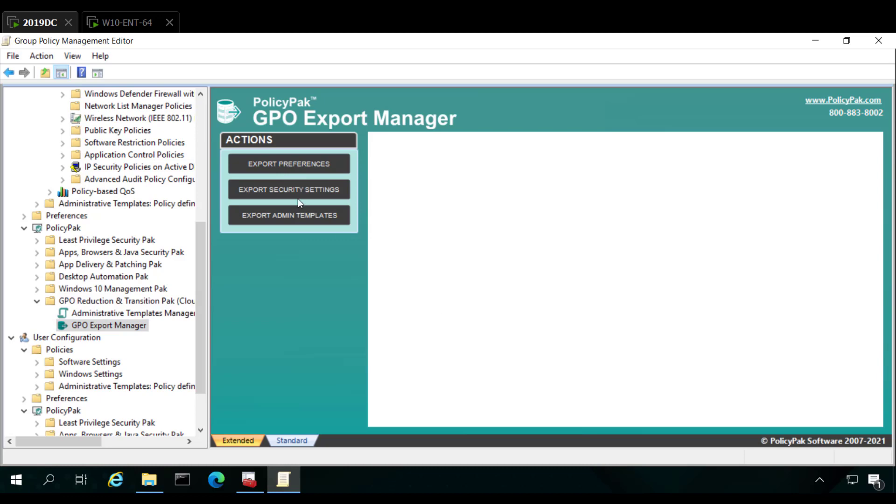
Start a Security Settings export of the GPO with the System Access policy type included, and proceed to the save location
{"action": "left_click", "coordinate": [288, 191]}
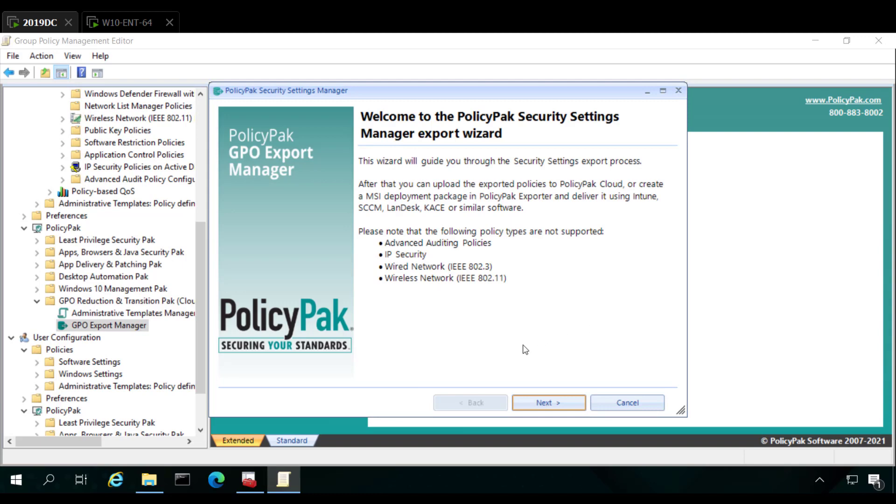
{"action": "left_click", "coordinate": [543, 402]}
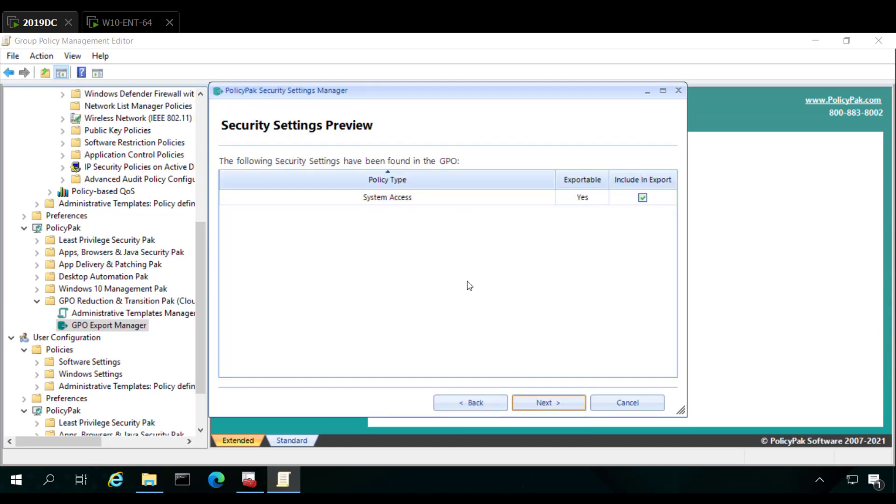
{"action": "key", "text": "Return"}
{"action": "left_click", "coordinate": [548, 403]}
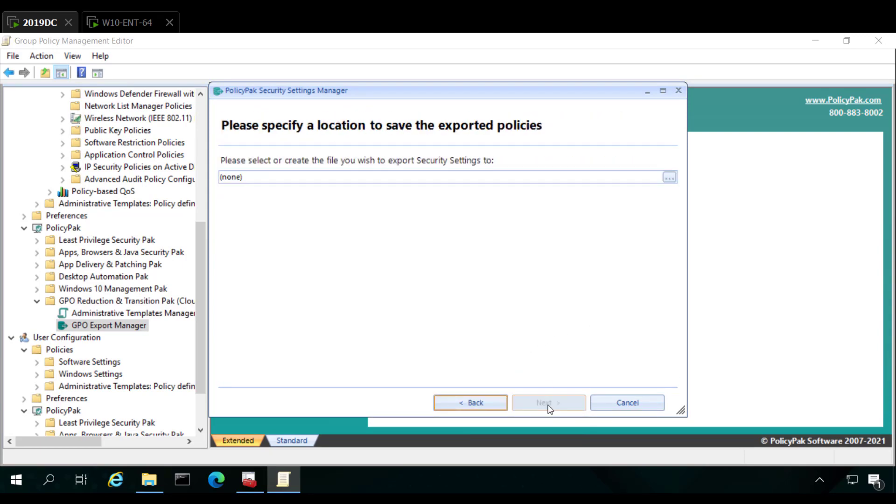
Browse for the export destination and create and open a new folder named EXPORT1 on the Desktop
{"action": "left_click", "coordinate": [668, 177]}
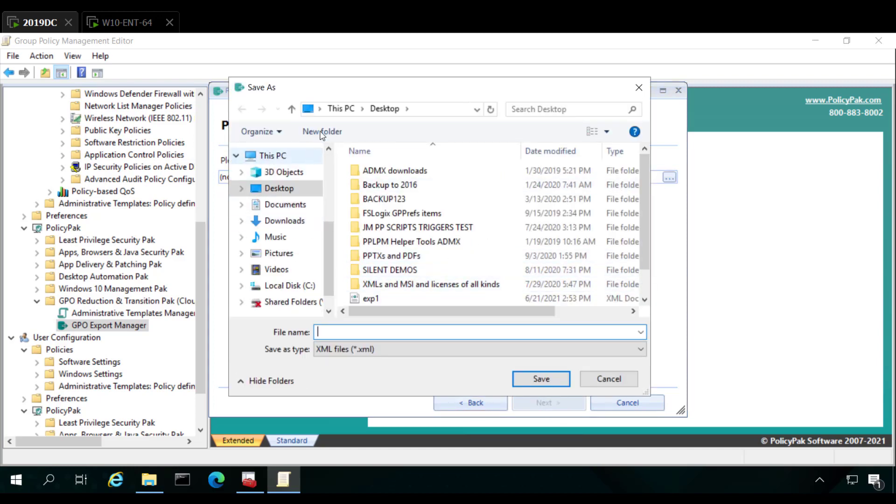
{"action": "left_click", "coordinate": [322, 132]}
{"action": "type", "text": "EXOIRT"}
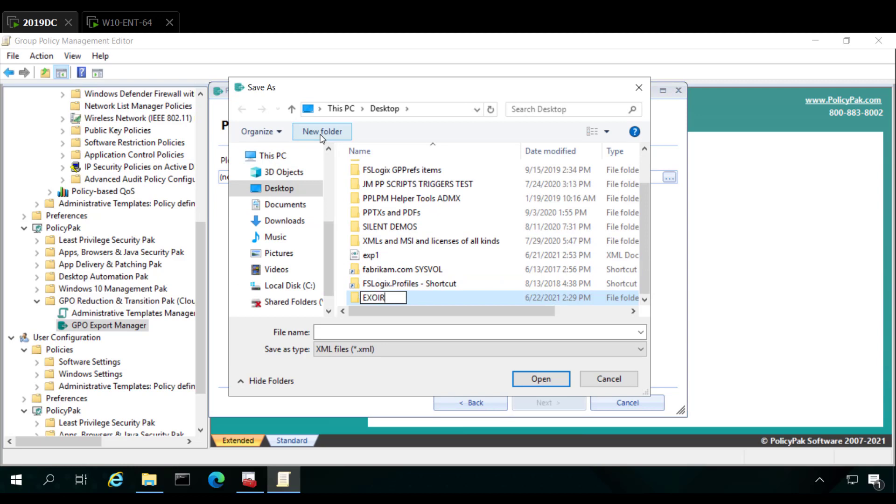
{"action": "key", "text": "BackSpace"}
{"action": "key", "text": "BackSpace"}
{"action": "key", "text": "BackSpace"}
{"action": "key", "text": "BackSpace"}
{"action": "type", "text": "PORT1"}
{"action": "key", "text": "Return"}
Save the security settings export as GP-SEC in the EXPORT1 folder and finish the wizard
{"action": "key", "text": "Return"}
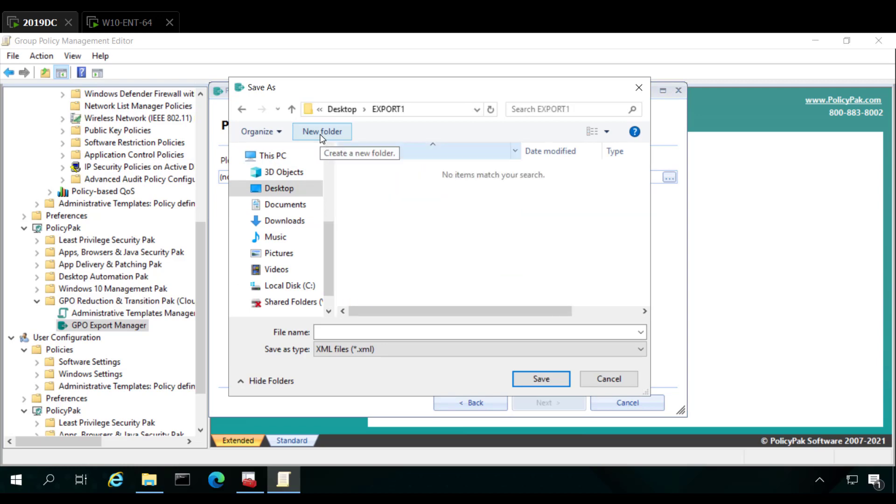
{"action": "type", "text": "GP-SEC"}
{"action": "key", "text": "Return"}
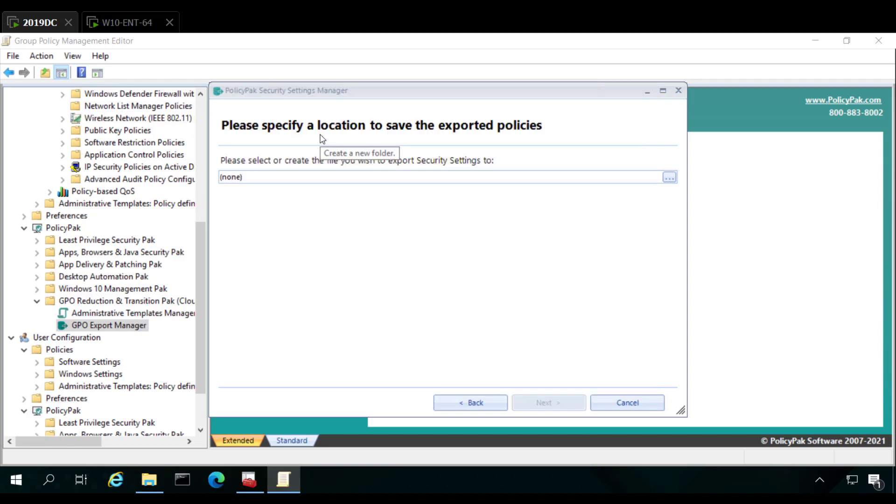
{"action": "left_click", "coordinate": [552, 405]}
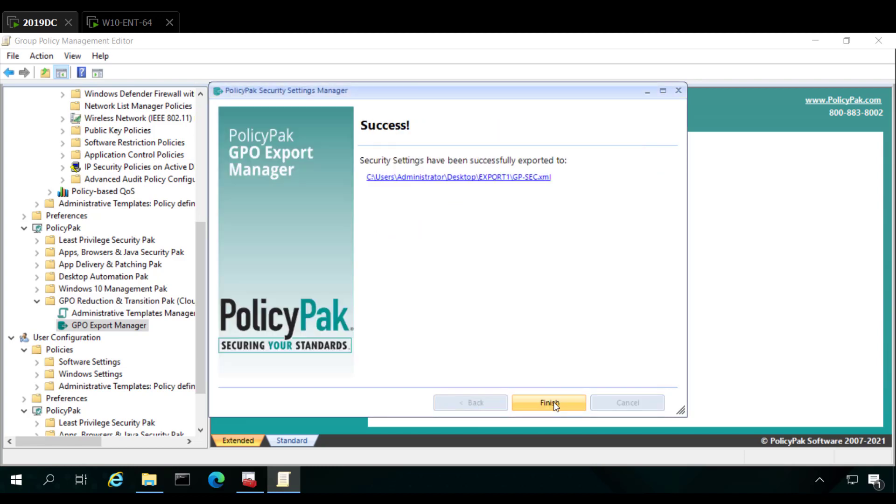
{"action": "left_click", "coordinate": [551, 404]}
Open GPO Export Manager in the GPO Reduction & Transition Pak of the user-side PolicyPak node
{"action": "scroll", "coordinate": [122, 400], "scroll_direction": "down", "scroll_amount": 2}
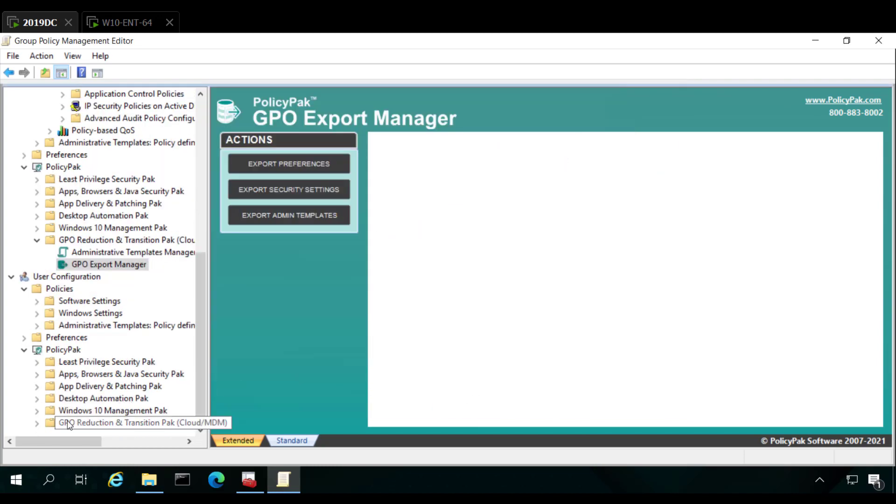
{"action": "left_click", "coordinate": [36, 423]}
{"action": "left_click", "coordinate": [105, 425]}
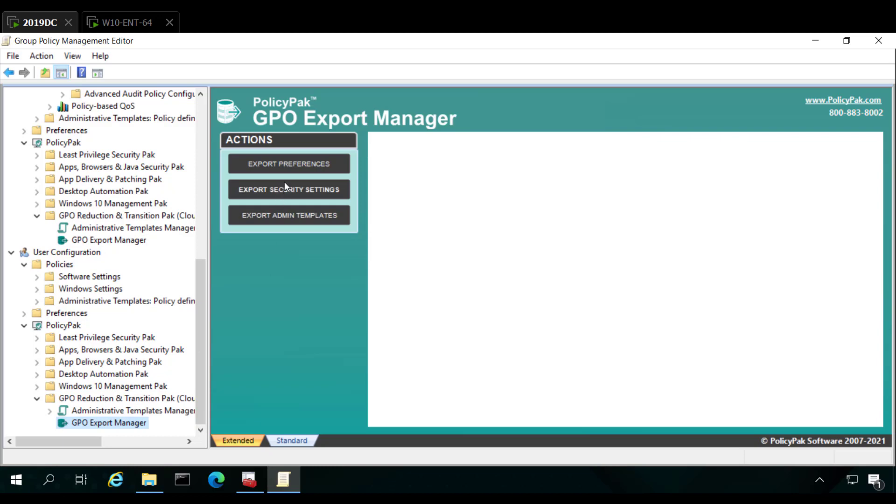
{"action": "left_click", "coordinate": [288, 165]}
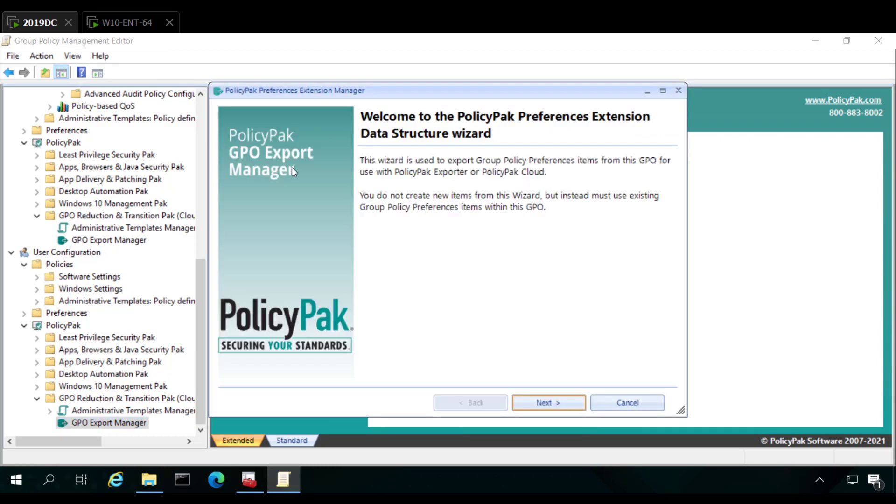
{"action": "key", "text": "Return"}
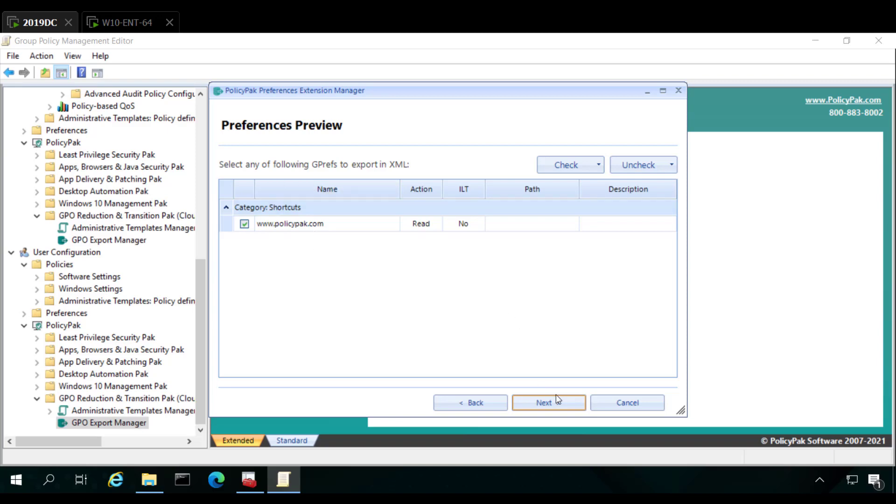
{"action": "left_click", "coordinate": [560, 409]}
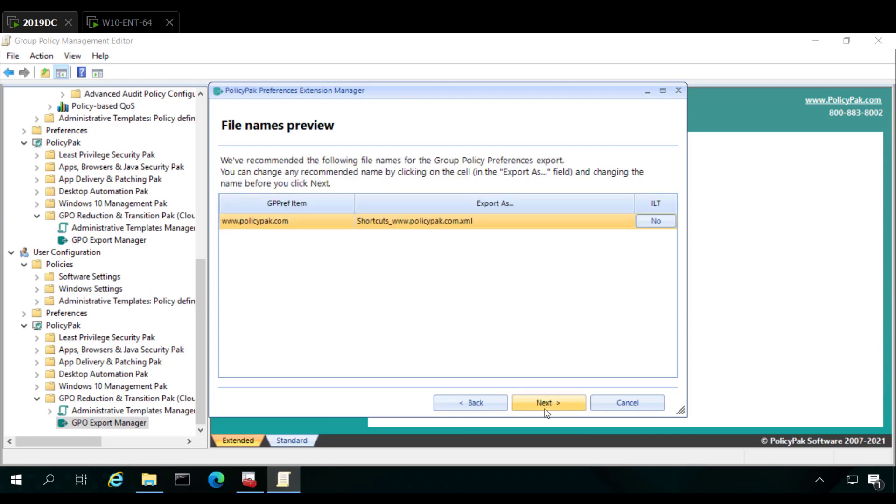
{"action": "left_click", "coordinate": [542, 405]}
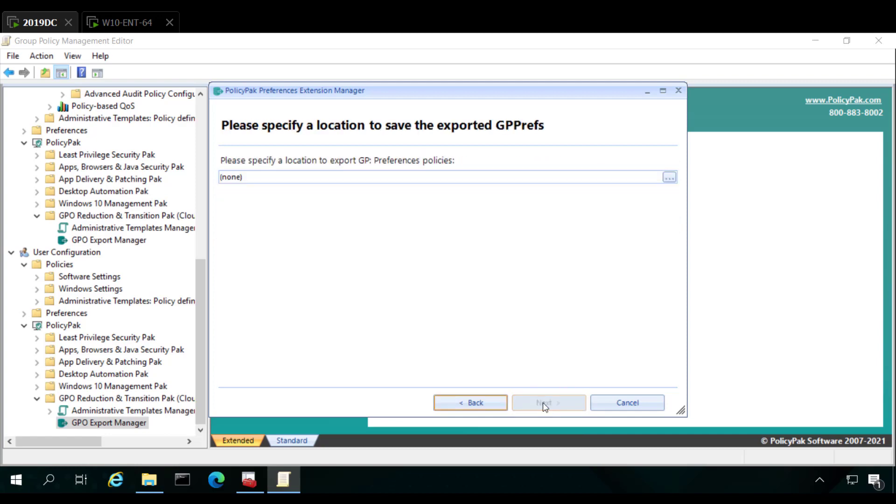
Choose the Desktop's EXPORT1 folder as the preferences export location, and complete the wizard
{"action": "left_click", "coordinate": [669, 177]}
{"action": "scroll", "coordinate": [466, 271], "scroll_direction": "down", "scroll_amount": 2}
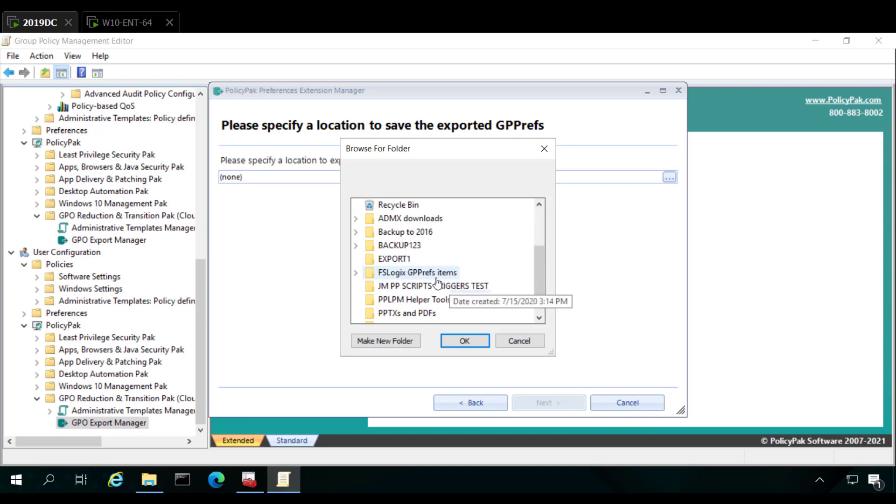
{"action": "left_click", "coordinate": [395, 259]}
{"action": "left_click", "coordinate": [464, 340]}
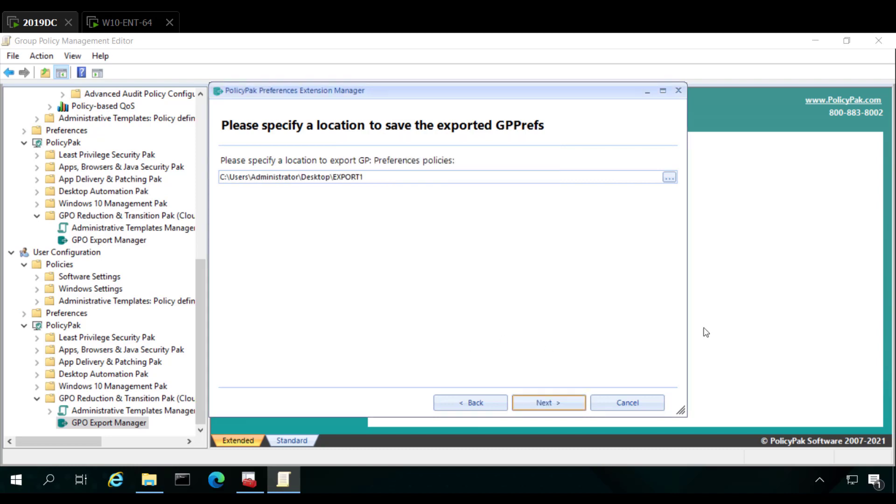
{"action": "left_click", "coordinate": [552, 406]}
{"action": "left_click", "coordinate": [552, 406]}
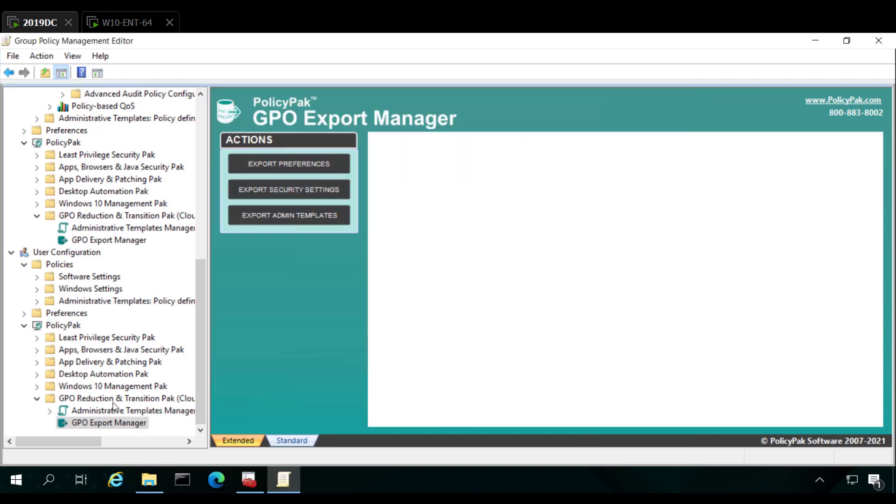
Start an Admin Templates export and include the "Show only specified Control Panel items" policy from _PP Exporter Demo
{"action": "left_click", "coordinate": [308, 221]}
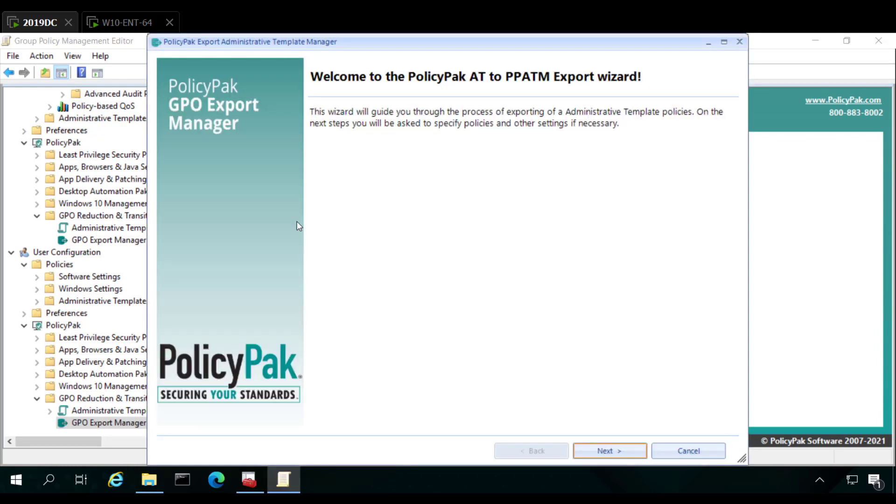
{"action": "key", "text": "Return"}
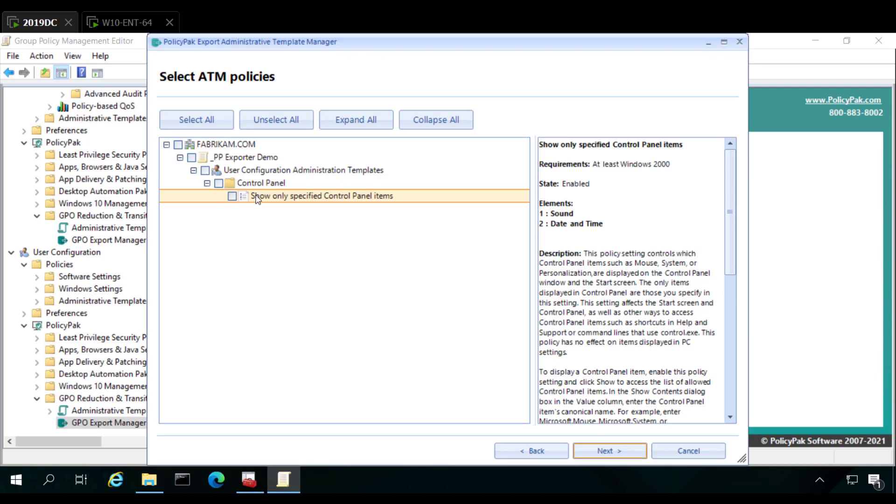
{"action": "left_click", "coordinate": [232, 198]}
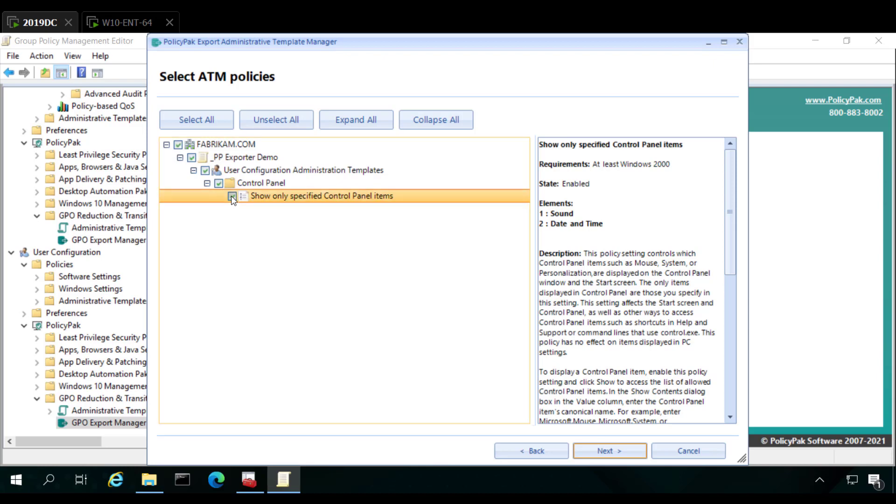
{"action": "left_click", "coordinate": [609, 451]}
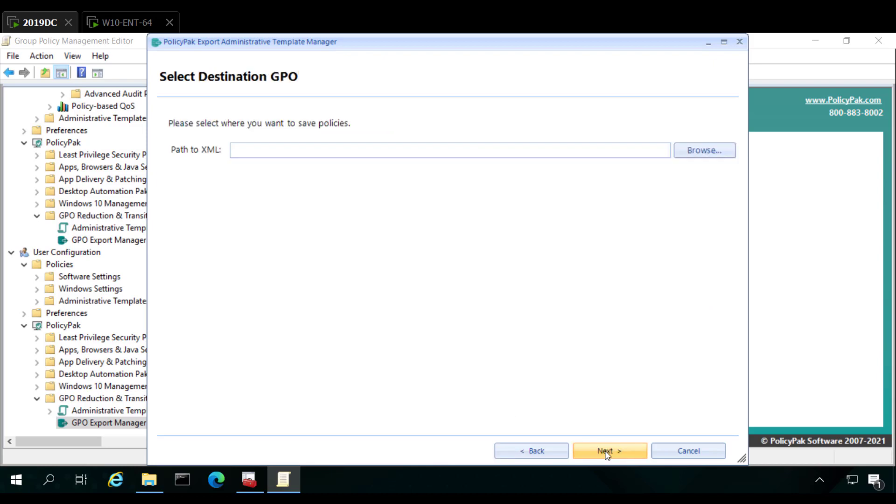
Set the XML path to PP-ATM-EXPORT1 in the Desktop's EXPORT1 folder and run the policy conversion
{"action": "left_click", "coordinate": [698, 154]}
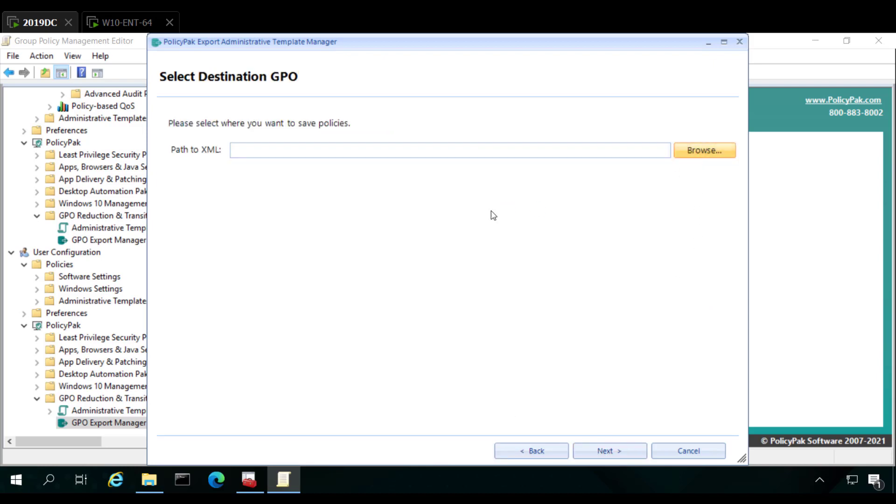
{"action": "double_click", "coordinate": [306, 187]}
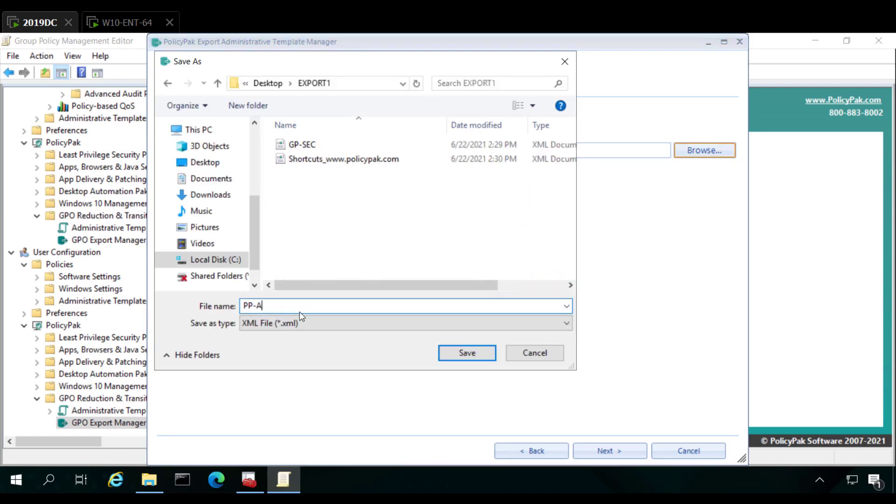
{"action": "type", "text": "PP-ATM-EXPORT1"}
{"action": "key", "text": "Return"}
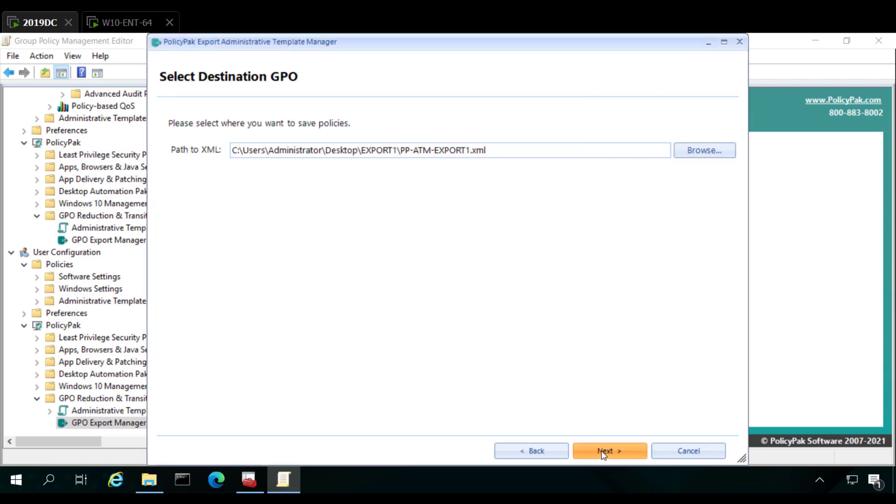
{"action": "left_click", "coordinate": [600, 453]}
{"action": "left_click", "coordinate": [601, 452]}
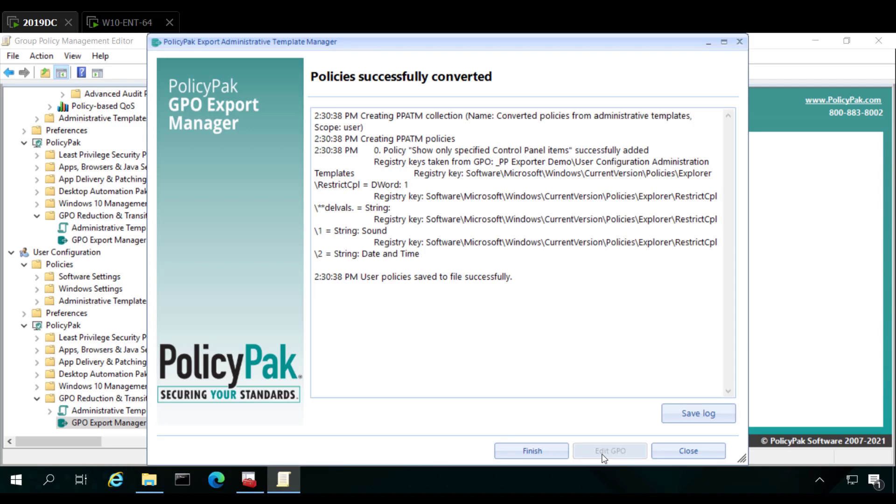
Exit the Administrative Template export wizard and close the Group Policy Management Editor
{"action": "left_click", "coordinate": [682, 457]}
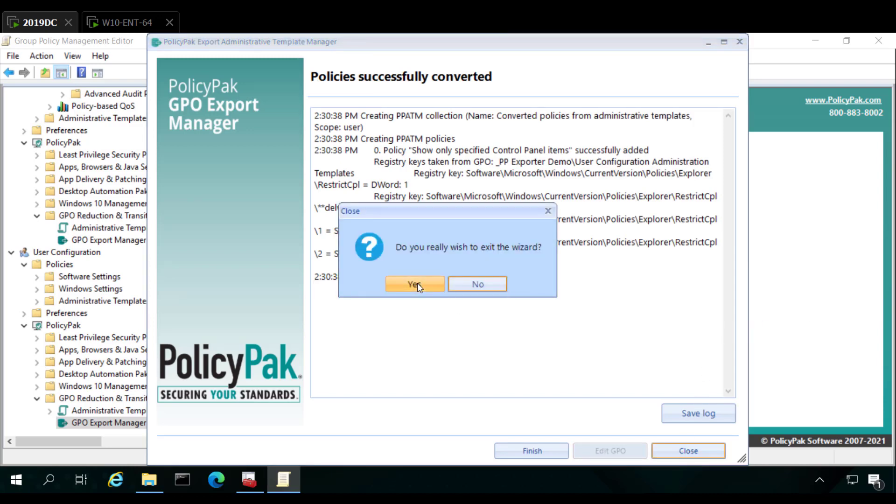
{"action": "left_click", "coordinate": [417, 283]}
{"action": "left_click", "coordinate": [877, 41]}
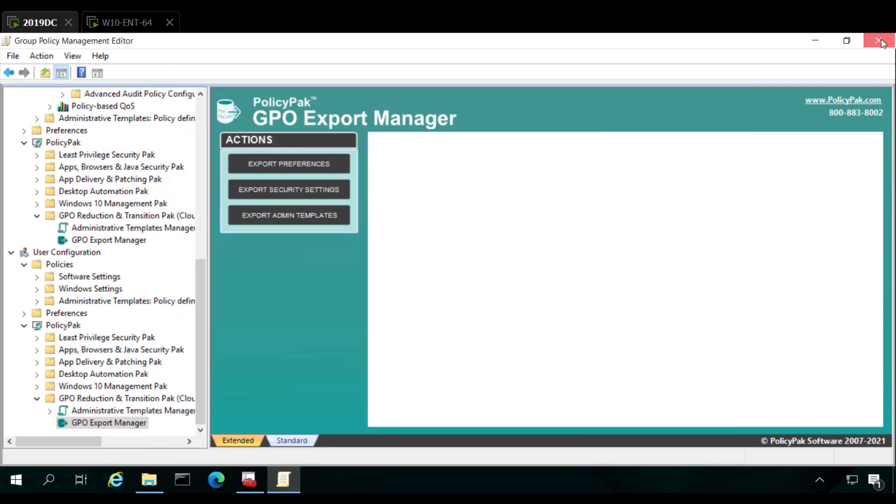